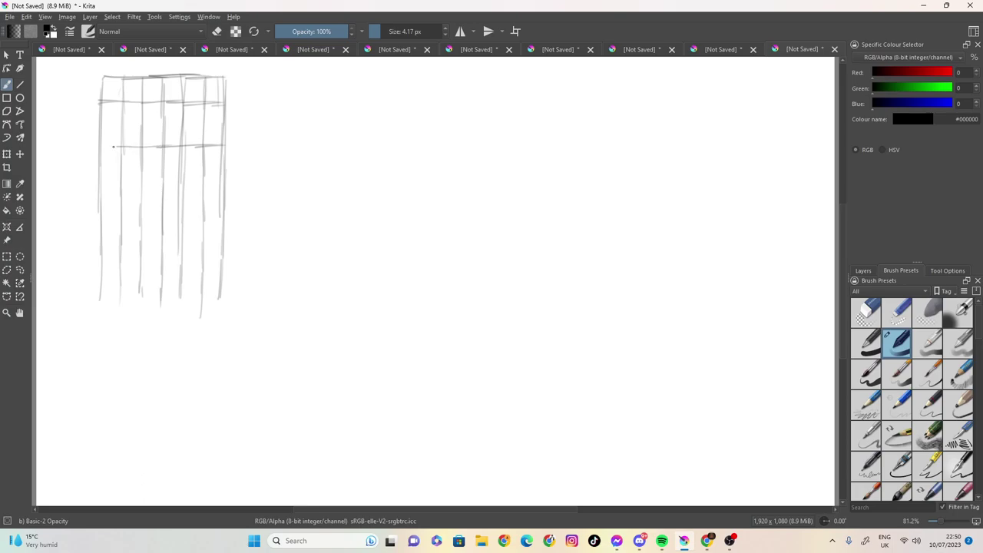
Step: Add evenly spaced horizontal lines across the vertical guides to complete the head-proportion grid
{"action": "left_click_drag", "start_coordinate": [225, 192], "coordinate": [95, 192]}
{"action": "mouse_move", "coordinate": [226, 238]}
{"action": "left_mouse_down"}
{"action": "mouse_move", "coordinate": [99, 240]}
{"action": "mouse_move", "coordinate": [146, 232]}
{"action": "left_mouse_up"}
{"action": "mouse_move", "coordinate": [229, 120]}
{"action": "left_mouse_down"}
{"action": "mouse_move", "coordinate": [90, 122]}
{"action": "mouse_move", "coordinate": [116, 121]}
{"action": "left_mouse_up"}
{"action": "left_click_drag", "start_coordinate": [221, 170], "coordinate": [99, 169]}
{"action": "left_click_drag", "start_coordinate": [221, 217], "coordinate": [99, 209]}
Step: Sketch the front-view head outline inside the grid, with rounded skull, ears on both sides and a curved jaw down to the chin
{"action": "left_click_drag", "start_coordinate": [114, 106], "coordinate": [111, 146]}
{"action": "mouse_move", "coordinate": [116, 99]}
{"action": "left_mouse_down"}
{"action": "mouse_move", "coordinate": [111, 145]}
{"action": "mouse_move", "coordinate": [127, 83]}
{"action": "mouse_move", "coordinate": [141, 76]}
{"action": "left_mouse_up"}
{"action": "left_click_drag", "start_coordinate": [204, 86], "coordinate": [213, 135]}
{"action": "mouse_move", "coordinate": [112, 144]}
{"action": "left_mouse_down"}
{"action": "mouse_move", "coordinate": [106, 173]}
{"action": "mouse_move", "coordinate": [116, 194]}
{"action": "left_mouse_up"}
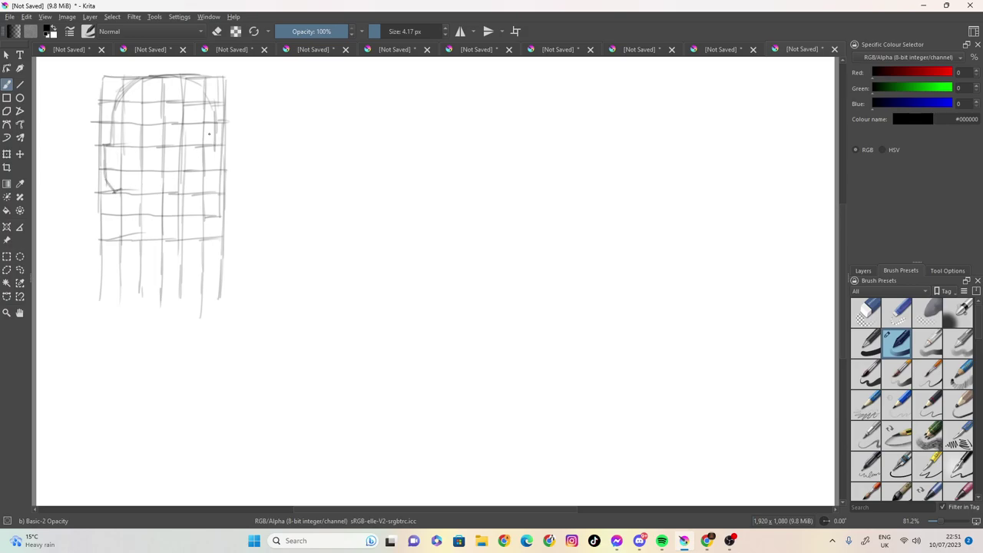
{"action": "mouse_move", "coordinate": [220, 146]}
{"action": "left_mouse_down"}
{"action": "mouse_move", "coordinate": [219, 181]}
{"action": "mouse_move", "coordinate": [202, 194]}
{"action": "mouse_move", "coordinate": [193, 228]}
{"action": "left_mouse_up"}
{"action": "mouse_move", "coordinate": [202, 193]}
{"action": "left_mouse_down"}
{"action": "mouse_move", "coordinate": [182, 238]}
{"action": "mouse_move", "coordinate": [143, 243]}
{"action": "left_mouse_up"}
{"action": "mouse_move", "coordinate": [120, 194]}
{"action": "left_mouse_down"}
{"action": "mouse_move", "coordinate": [128, 221]}
{"action": "mouse_move", "coordinate": [155, 238]}
{"action": "mouse_move", "coordinate": [181, 235]}
{"action": "mouse_move", "coordinate": [197, 212]}
{"action": "mouse_move", "coordinate": [160, 241]}
{"action": "left_mouse_up"}
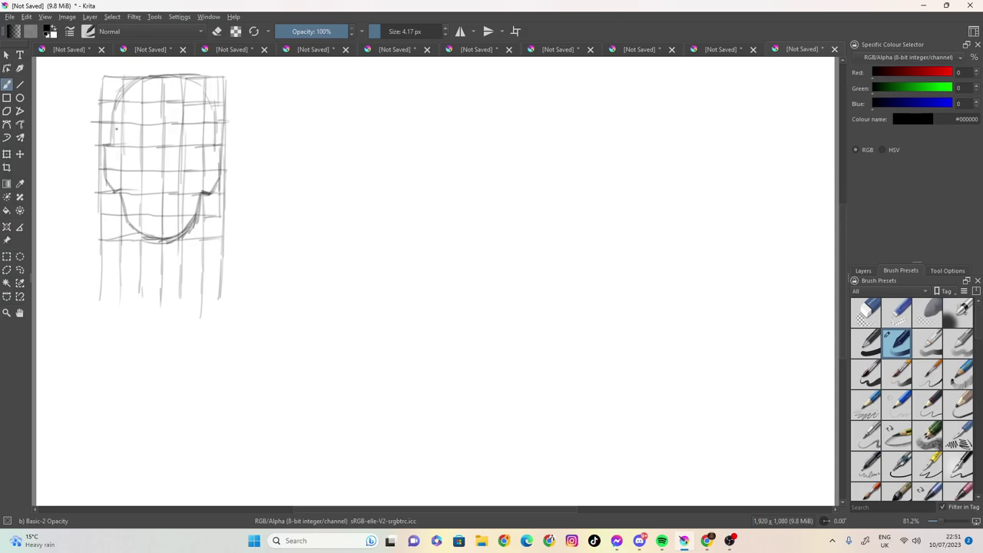
Step: Sketch the eyebrows, the bridge of the nose and the temple lines on the gridded face
{"action": "mouse_move", "coordinate": [131, 142]}
{"action": "left_mouse_down"}
{"action": "mouse_move", "coordinate": [155, 149]}
{"action": "mouse_move", "coordinate": [127, 153]}
{"action": "mouse_move", "coordinate": [195, 142]}
{"action": "mouse_move", "coordinate": [198, 150]}
{"action": "mouse_move", "coordinate": [132, 142]}
{"action": "mouse_move", "coordinate": [162, 164]}
{"action": "mouse_move", "coordinate": [171, 146]}
{"action": "mouse_move", "coordinate": [160, 179]}
{"action": "mouse_move", "coordinate": [205, 186]}
{"action": "mouse_move", "coordinate": [201, 201]}
{"action": "left_mouse_up"}
{"action": "mouse_move", "coordinate": [117, 161]}
{"action": "left_mouse_down"}
{"action": "mouse_move", "coordinate": [120, 198]}
{"action": "mouse_move", "coordinate": [112, 163]}
{"action": "mouse_move", "coordinate": [121, 109]}
{"action": "left_mouse_up"}
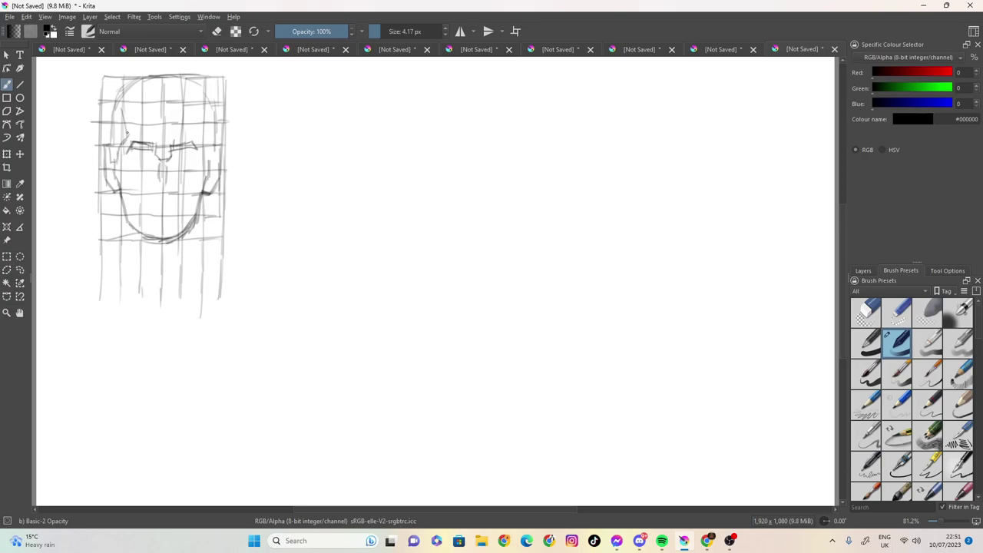
{"action": "mouse_move", "coordinate": [202, 114]}
{"action": "left_mouse_down"}
{"action": "mouse_move", "coordinate": [198, 139]}
{"action": "mouse_move", "coordinate": [213, 163]}
{"action": "left_mouse_up"}
Step: Draw a jagged fringe across the forehead and pointed side locks in front of both ears
{"action": "mouse_move", "coordinate": [107, 119]}
{"action": "left_mouse_down"}
{"action": "mouse_move", "coordinate": [105, 143]}
{"action": "mouse_move", "coordinate": [135, 73]}
{"action": "mouse_move", "coordinate": [172, 69]}
{"action": "mouse_move", "coordinate": [217, 102]}
{"action": "mouse_move", "coordinate": [219, 133]}
{"action": "left_mouse_up"}
{"action": "mouse_move", "coordinate": [113, 128]}
{"action": "left_mouse_down"}
{"action": "mouse_move", "coordinate": [115, 209]}
{"action": "mouse_move", "coordinate": [129, 124]}
{"action": "left_mouse_up"}
{"action": "mouse_move", "coordinate": [201, 134]}
{"action": "left_mouse_down"}
{"action": "mouse_move", "coordinate": [206, 201]}
{"action": "mouse_move", "coordinate": [216, 146]}
{"action": "mouse_move", "coordinate": [216, 177]}
{"action": "left_mouse_up"}
{"action": "left_click_drag", "start_coordinate": [216, 167], "coordinate": [213, 123]}
{"action": "mouse_move", "coordinate": [154, 102]}
{"action": "left_mouse_down"}
{"action": "mouse_move", "coordinate": [160, 122]}
{"action": "mouse_move", "coordinate": [172, 115]}
{"action": "mouse_move", "coordinate": [173, 128]}
{"action": "mouse_move", "coordinate": [179, 116]}
{"action": "mouse_move", "coordinate": [169, 134]}
{"action": "mouse_move", "coordinate": [185, 96]}
{"action": "mouse_move", "coordinate": [190, 128]}
{"action": "mouse_move", "coordinate": [197, 113]}
{"action": "mouse_move", "coordinate": [205, 133]}
{"action": "left_mouse_up"}
{"action": "left_click_drag", "start_coordinate": [200, 112], "coordinate": [205, 130]}
{"action": "mouse_move", "coordinate": [150, 97]}
{"action": "left_mouse_down"}
{"action": "mouse_move", "coordinate": [145, 126]}
{"action": "mouse_move", "coordinate": [104, 146]}
{"action": "left_mouse_up"}
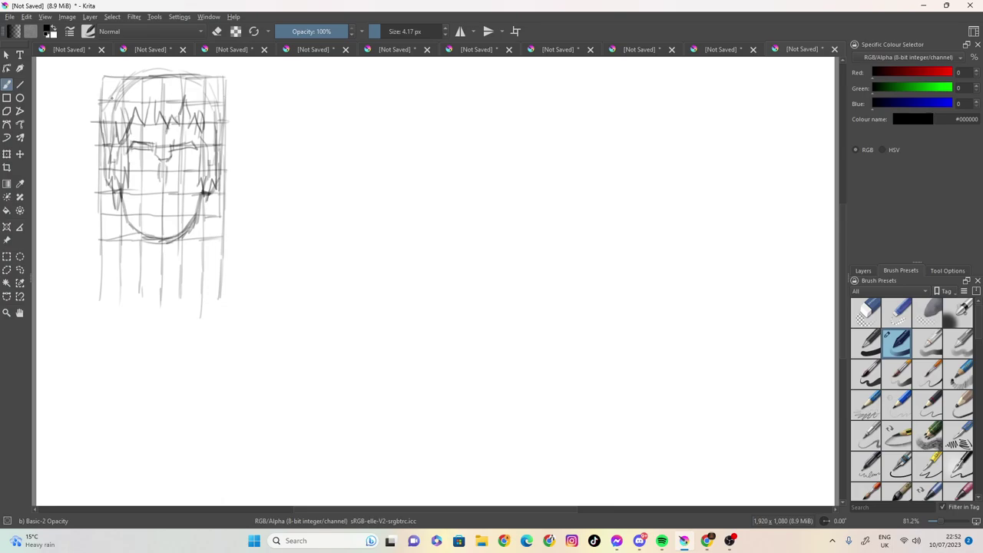
Step: Outline the outer hair volume around the skull, ending in spiky tufts beside both ears
{"action": "mouse_move", "coordinate": [120, 80]}
{"action": "left_mouse_down"}
{"action": "mouse_move", "coordinate": [91, 123]}
{"action": "mouse_move", "coordinate": [100, 164]}
{"action": "left_mouse_up"}
{"action": "left_click_drag", "start_coordinate": [222, 148], "coordinate": [219, 164]}
{"action": "mouse_move", "coordinate": [227, 131]}
{"action": "left_mouse_down"}
{"action": "mouse_move", "coordinate": [223, 157]}
{"action": "mouse_move", "coordinate": [228, 145]}
{"action": "left_mouse_up"}
{"action": "mouse_move", "coordinate": [226, 111]}
{"action": "left_mouse_down"}
{"action": "mouse_move", "coordinate": [217, 85]}
{"action": "mouse_move", "coordinate": [187, 68]}
{"action": "mouse_move", "coordinate": [202, 77]}
{"action": "mouse_move", "coordinate": [133, 73]}
{"action": "mouse_move", "coordinate": [109, 99]}
{"action": "left_mouse_up"}
Step: Draw both eyes beneath the brows and a nose with one shaded side along the centre line
{"action": "left_click_drag", "start_coordinate": [133, 153], "coordinate": [151, 163]}
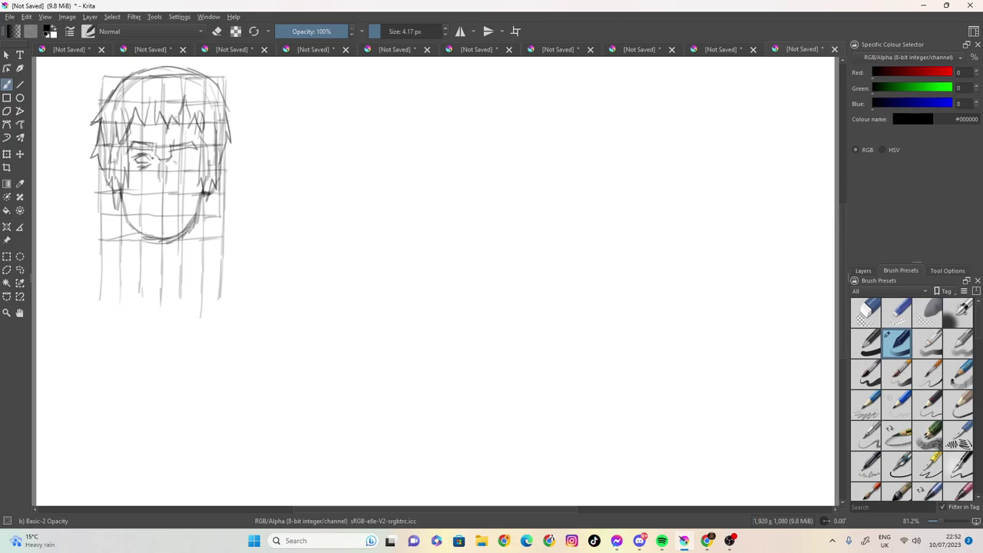
{"action": "mouse_move", "coordinate": [180, 155]}
{"action": "left_mouse_down"}
{"action": "mouse_move", "coordinate": [195, 154]}
{"action": "mouse_move", "coordinate": [149, 155]}
{"action": "mouse_move", "coordinate": [195, 153]}
{"action": "left_mouse_up"}
{"action": "mouse_move", "coordinate": [167, 182]}
{"action": "left_mouse_down"}
{"action": "mouse_move", "coordinate": [150, 191]}
{"action": "mouse_move", "coordinate": [158, 169]}
{"action": "mouse_move", "coordinate": [161, 194]}
{"action": "left_mouse_up"}
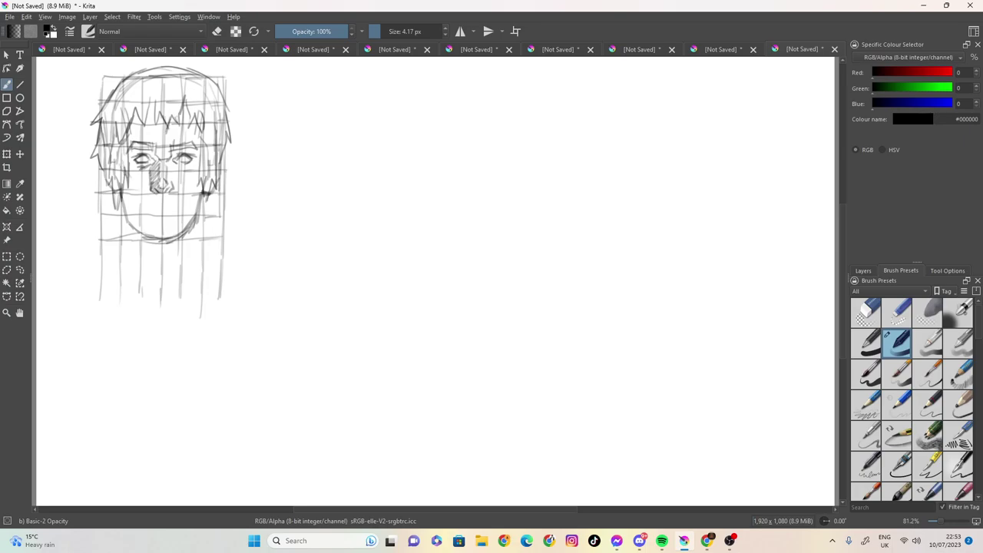
Step: Hatch shading along one side of the cheek and jaw, and draw the lips with a shadow beneath them
{"action": "left_click_drag", "start_coordinate": [119, 166], "coordinate": [148, 229]}
{"action": "mouse_move", "coordinate": [131, 196]}
{"action": "left_mouse_down"}
{"action": "mouse_move", "coordinate": [129, 184]}
{"action": "mouse_move", "coordinate": [140, 235]}
{"action": "mouse_move", "coordinate": [165, 240]}
{"action": "left_mouse_up"}
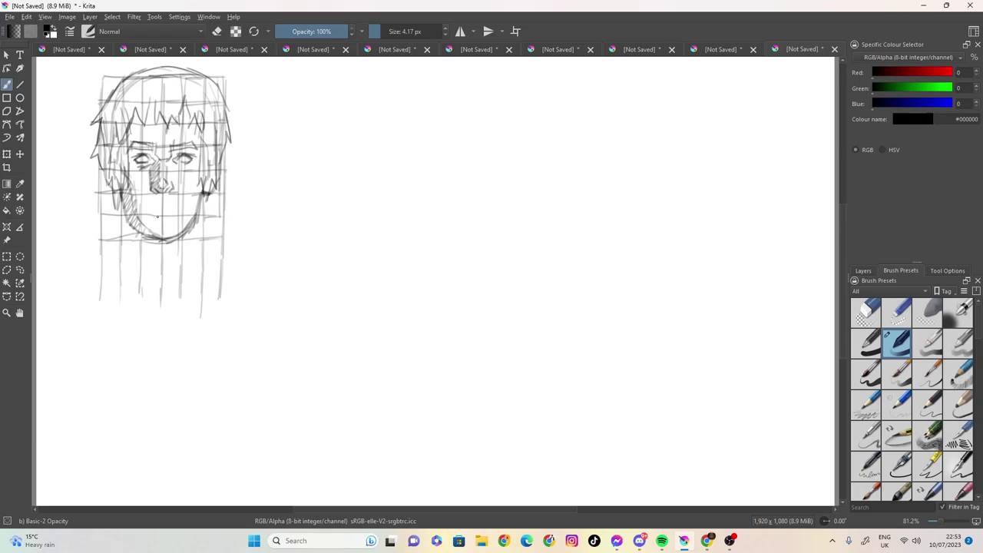
{"action": "left_click_drag", "start_coordinate": [151, 213], "coordinate": [174, 213]}
{"action": "mouse_move", "coordinate": [160, 207]}
{"action": "left_mouse_down"}
{"action": "mouse_move", "coordinate": [183, 210]}
{"action": "mouse_move", "coordinate": [146, 208]}
{"action": "left_mouse_up"}
{"action": "mouse_move", "coordinate": [158, 221]}
{"action": "left_mouse_down"}
{"action": "mouse_move", "coordinate": [170, 216]}
{"action": "mouse_move", "coordinate": [146, 228]}
{"action": "left_mouse_up"}
Step: Erase grid lines below the jaw of the first head with the eraser enlarged to 31.17 px
{"action": "left_click", "coordinate": [216, 31]}
{"action": "left_click", "coordinate": [391, 32]}
{"action": "left_click_drag", "start_coordinate": [391, 31], "coordinate": [425, 32]}
{"action": "mouse_move", "coordinate": [218, 235]}
{"action": "left_mouse_down"}
{"action": "mouse_move", "coordinate": [219, 300]}
{"action": "mouse_move", "coordinate": [181, 299]}
{"action": "left_mouse_up"}
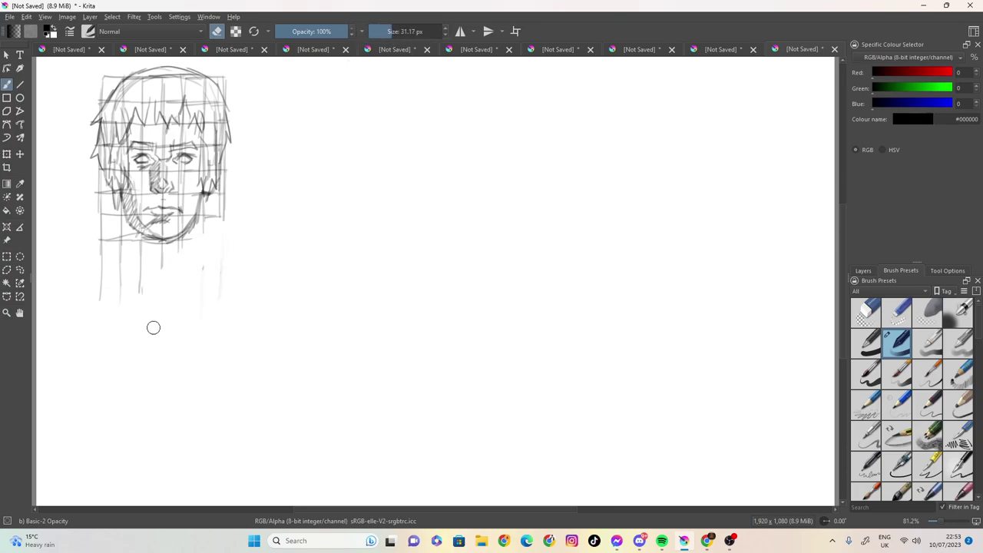
Step: With a 4.74 px drawing brush, sketch a second head beside the first, with centre line, brow line, jaw and the start of the neck
{"action": "left_click_drag", "start_coordinate": [419, 32], "coordinate": [376, 32]}
{"action": "left_click", "coordinate": [216, 31]}
{"action": "mouse_move", "coordinate": [340, 74]}
{"action": "left_mouse_down"}
{"action": "mouse_move", "coordinate": [280, 73]}
{"action": "mouse_move", "coordinate": [288, 159]}
{"action": "mouse_move", "coordinate": [334, 161]}
{"action": "mouse_move", "coordinate": [359, 91]}
{"action": "mouse_move", "coordinate": [352, 149]}
{"action": "left_mouse_up"}
{"action": "left_click_drag", "start_coordinate": [308, 76], "coordinate": [308, 168]}
{"action": "left_click_drag", "start_coordinate": [311, 109], "coordinate": [311, 235]}
{"action": "mouse_move", "coordinate": [362, 114]}
{"action": "left_mouse_down"}
{"action": "mouse_move", "coordinate": [261, 120]}
{"action": "mouse_move", "coordinate": [272, 85]}
{"action": "mouse_move", "coordinate": [290, 79]}
{"action": "mouse_move", "coordinate": [349, 108]}
{"action": "mouse_move", "coordinate": [352, 152]}
{"action": "left_mouse_up"}
{"action": "mouse_move", "coordinate": [266, 133]}
{"action": "left_mouse_down"}
{"action": "mouse_move", "coordinate": [278, 196]}
{"action": "mouse_move", "coordinate": [290, 204]}
{"action": "left_mouse_up"}
{"action": "mouse_move", "coordinate": [275, 164]}
{"action": "left_mouse_down"}
{"action": "mouse_move", "coordinate": [294, 193]}
{"action": "mouse_move", "coordinate": [335, 184]}
{"action": "mouse_move", "coordinate": [350, 153]}
{"action": "mouse_move", "coordinate": [352, 102]}
{"action": "left_mouse_up"}
{"action": "mouse_move", "coordinate": [350, 103]}
{"action": "left_mouse_down"}
{"action": "mouse_move", "coordinate": [329, 195]}
{"action": "mouse_move", "coordinate": [277, 176]}
{"action": "mouse_move", "coordinate": [284, 223]}
{"action": "mouse_move", "coordinate": [261, 240]}
{"action": "mouse_move", "coordinate": [280, 261]}
{"action": "left_mouse_up"}
Step: Draw the first head's neck and shoulders closed by a curved bust line, and hatch the shadow under the chin
{"action": "left_click_drag", "start_coordinate": [202, 196], "coordinate": [194, 260]}
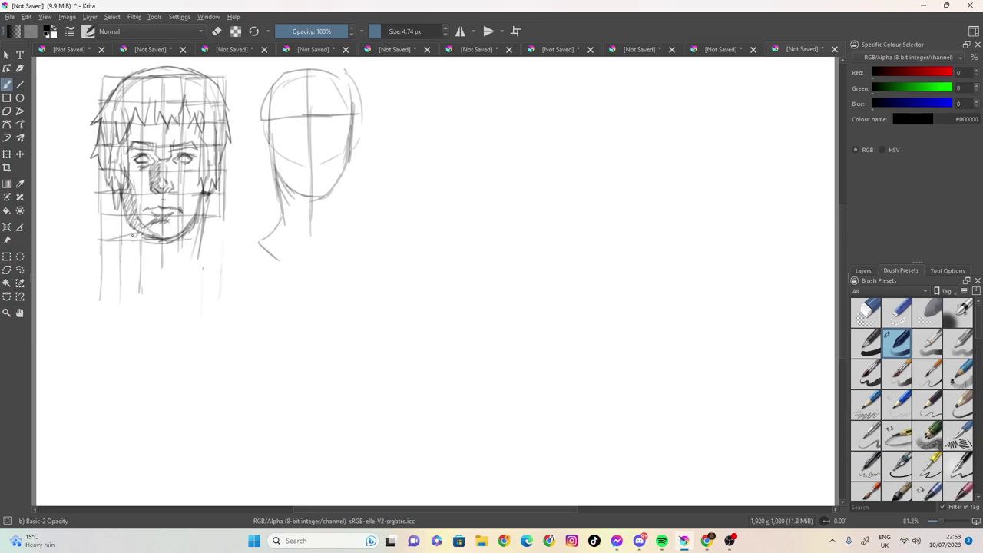
{"action": "left_click_drag", "start_coordinate": [117, 202], "coordinate": [126, 269]}
{"action": "mouse_move", "coordinate": [120, 201]}
{"action": "left_mouse_down"}
{"action": "mouse_move", "coordinate": [132, 261]}
{"action": "mouse_move", "coordinate": [101, 275]}
{"action": "mouse_move", "coordinate": [120, 299]}
{"action": "left_mouse_up"}
{"action": "left_click_drag", "start_coordinate": [202, 252], "coordinate": [229, 278]}
{"action": "left_click_drag", "start_coordinate": [230, 281], "coordinate": [201, 308]}
{"action": "mouse_move", "coordinate": [191, 310]}
{"action": "left_mouse_down"}
{"action": "mouse_move", "coordinate": [151, 312]}
{"action": "mouse_move", "coordinate": [108, 295]}
{"action": "mouse_move", "coordinate": [142, 312]}
{"action": "left_mouse_up"}
{"action": "mouse_move", "coordinate": [166, 227]}
{"action": "left_mouse_down"}
{"action": "mouse_move", "coordinate": [189, 252]}
{"action": "mouse_move", "coordinate": [169, 266]}
{"action": "left_mouse_up"}
{"action": "mouse_move", "coordinate": [132, 238]}
{"action": "left_mouse_down"}
{"action": "mouse_move", "coordinate": [152, 264]}
{"action": "mouse_move", "coordinate": [139, 246]}
{"action": "left_mouse_up"}
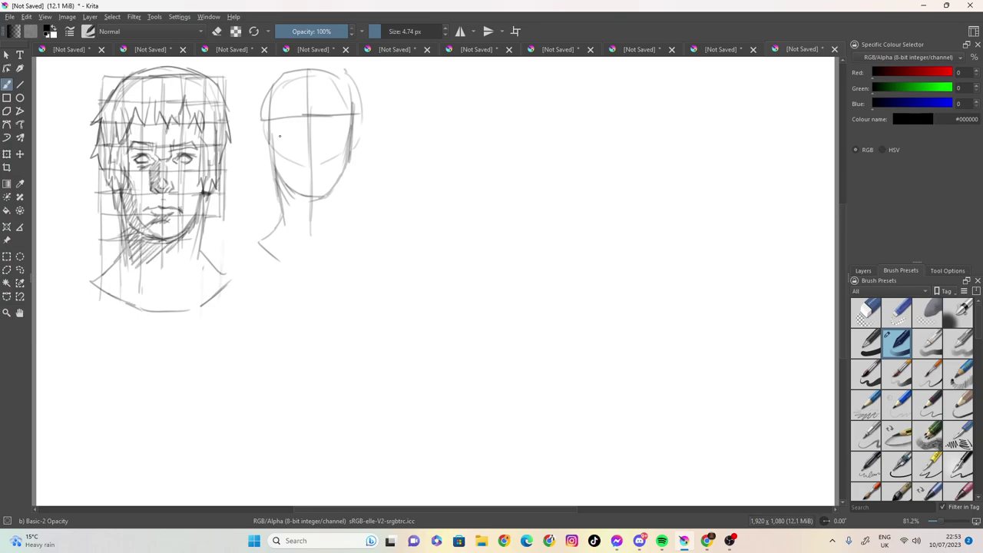
Step: Draw the second head's hair with long side locks, a pointed fringe over the forehead and a rounded outer contour
{"action": "left_click_drag", "start_coordinate": [262, 105], "coordinate": [273, 185]}
{"action": "mouse_move", "coordinate": [274, 153]}
{"action": "left_mouse_down"}
{"action": "mouse_move", "coordinate": [279, 168]}
{"action": "mouse_move", "coordinate": [278, 106]}
{"action": "left_mouse_up"}
{"action": "mouse_move", "coordinate": [340, 112]}
{"action": "left_mouse_down"}
{"action": "mouse_move", "coordinate": [348, 177]}
{"action": "mouse_move", "coordinate": [361, 119]}
{"action": "left_mouse_up"}
{"action": "mouse_move", "coordinate": [259, 117]}
{"action": "left_mouse_down"}
{"action": "mouse_move", "coordinate": [277, 117]}
{"action": "mouse_move", "coordinate": [261, 125]}
{"action": "left_mouse_up"}
{"action": "left_click_drag", "start_coordinate": [303, 82], "coordinate": [281, 115]}
{"action": "mouse_move", "coordinate": [280, 117]}
{"action": "left_mouse_down"}
{"action": "mouse_move", "coordinate": [297, 94]}
{"action": "mouse_move", "coordinate": [296, 113]}
{"action": "mouse_move", "coordinate": [308, 103]}
{"action": "mouse_move", "coordinate": [317, 126]}
{"action": "mouse_move", "coordinate": [327, 83]}
{"action": "left_mouse_up"}
{"action": "mouse_move", "coordinate": [329, 116]}
{"action": "left_mouse_down"}
{"action": "mouse_move", "coordinate": [347, 91]}
{"action": "mouse_move", "coordinate": [347, 122]}
{"action": "mouse_move", "coordinate": [311, 65]}
{"action": "mouse_move", "coordinate": [265, 83]}
{"action": "mouse_move", "coordinate": [251, 122]}
{"action": "left_mouse_up"}
{"action": "left_click_drag", "start_coordinate": [357, 97], "coordinate": [372, 119]}
{"action": "left_click_drag", "start_coordinate": [353, 80], "coordinate": [367, 113]}
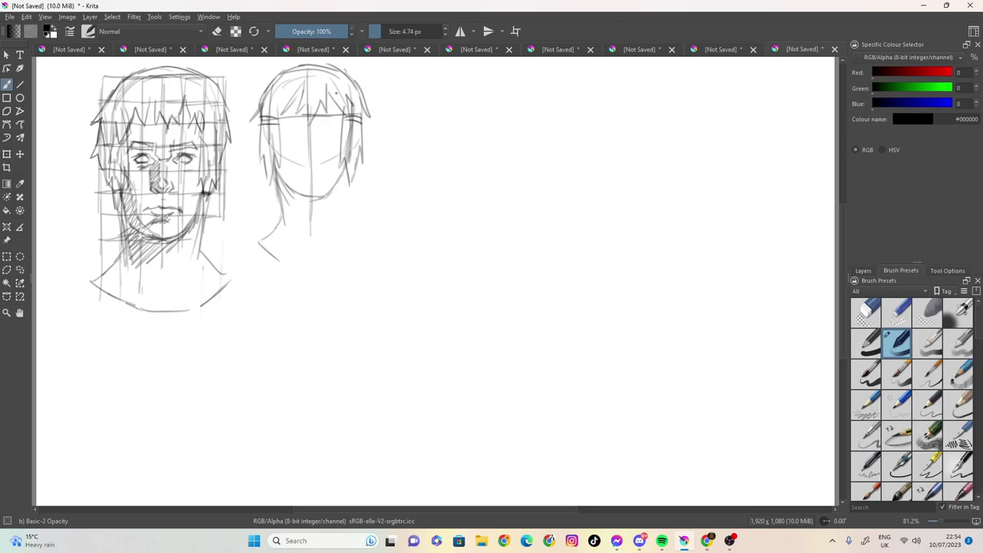
Step: Draw the second head's eyebrows, eyes, nose, mouth and ears, and complete its neck and shoulder outline
{"action": "mouse_move", "coordinate": [288, 120]}
{"action": "left_mouse_down"}
{"action": "mouse_move", "coordinate": [304, 122]}
{"action": "mouse_move", "coordinate": [280, 117]}
{"action": "mouse_move", "coordinate": [343, 119]}
{"action": "mouse_move", "coordinate": [290, 128]}
{"action": "mouse_move", "coordinate": [305, 131]}
{"action": "mouse_move", "coordinate": [292, 127]}
{"action": "mouse_move", "coordinate": [296, 137]}
{"action": "mouse_move", "coordinate": [343, 125]}
{"action": "left_mouse_up"}
{"action": "mouse_move", "coordinate": [330, 127]}
{"action": "left_mouse_down"}
{"action": "mouse_move", "coordinate": [323, 136]}
{"action": "mouse_move", "coordinate": [340, 139]}
{"action": "mouse_move", "coordinate": [310, 162]}
{"action": "mouse_move", "coordinate": [321, 163]}
{"action": "mouse_move", "coordinate": [310, 164]}
{"action": "mouse_move", "coordinate": [312, 156]}
{"action": "mouse_move", "coordinate": [324, 163]}
{"action": "mouse_move", "coordinate": [308, 161]}
{"action": "mouse_move", "coordinate": [310, 178]}
{"action": "mouse_move", "coordinate": [329, 176]}
{"action": "mouse_move", "coordinate": [307, 179]}
{"action": "mouse_move", "coordinate": [330, 179]}
{"action": "mouse_move", "coordinate": [338, 224]}
{"action": "mouse_move", "coordinate": [355, 240]}
{"action": "mouse_move", "coordinate": [316, 271]}
{"action": "left_mouse_up"}
{"action": "mouse_move", "coordinate": [335, 188]}
{"action": "left_mouse_down"}
{"action": "mouse_move", "coordinate": [289, 215]}
{"action": "mouse_move", "coordinate": [291, 198]}
{"action": "mouse_move", "coordinate": [280, 200]}
{"action": "left_mouse_up"}
{"action": "mouse_move", "coordinate": [263, 127]}
{"action": "left_mouse_down"}
{"action": "mouse_move", "coordinate": [257, 120]}
{"action": "mouse_move", "coordinate": [257, 142]}
{"action": "left_mouse_up"}
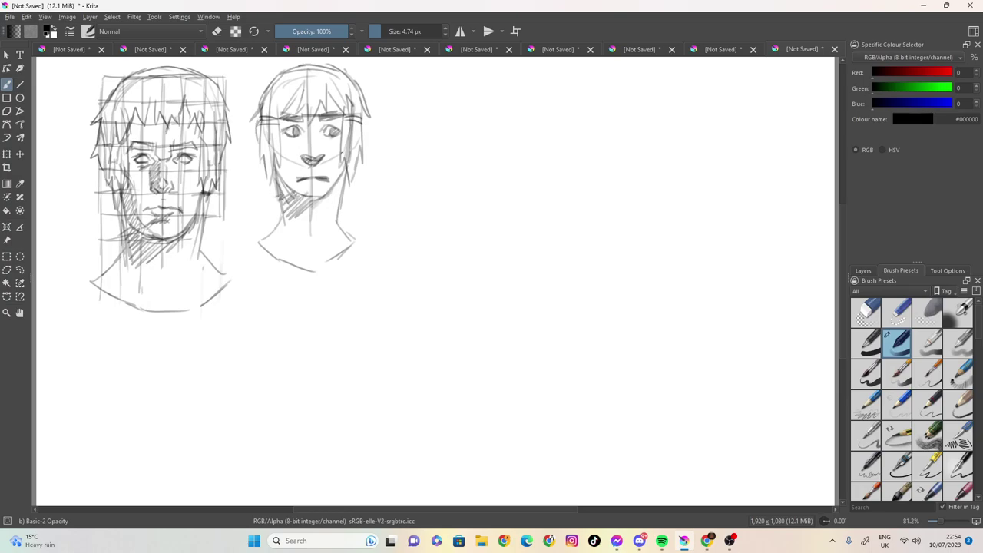
{"action": "left_click_drag", "start_coordinate": [366, 122], "coordinate": [364, 141]}
Step: Hatch dark shading under the second head's jaw, add collarbone lines, and reinforce the neck and bust contours
{"action": "mouse_move", "coordinate": [327, 190]}
{"action": "left_mouse_down"}
{"action": "mouse_move", "coordinate": [304, 197]}
{"action": "mouse_move", "coordinate": [309, 213]}
{"action": "mouse_move", "coordinate": [294, 225]}
{"action": "left_mouse_up"}
{"action": "mouse_move", "coordinate": [312, 207]}
{"action": "left_mouse_down"}
{"action": "mouse_move", "coordinate": [292, 224]}
{"action": "mouse_move", "coordinate": [285, 204]}
{"action": "mouse_move", "coordinate": [276, 216]}
{"action": "left_mouse_up"}
{"action": "mouse_move", "coordinate": [286, 173]}
{"action": "left_mouse_down"}
{"action": "mouse_move", "coordinate": [280, 215]}
{"action": "mouse_move", "coordinate": [291, 215]}
{"action": "mouse_move", "coordinate": [285, 229]}
{"action": "mouse_move", "coordinate": [303, 256]}
{"action": "mouse_move", "coordinate": [364, 249]}
{"action": "mouse_move", "coordinate": [313, 275]}
{"action": "left_mouse_up"}
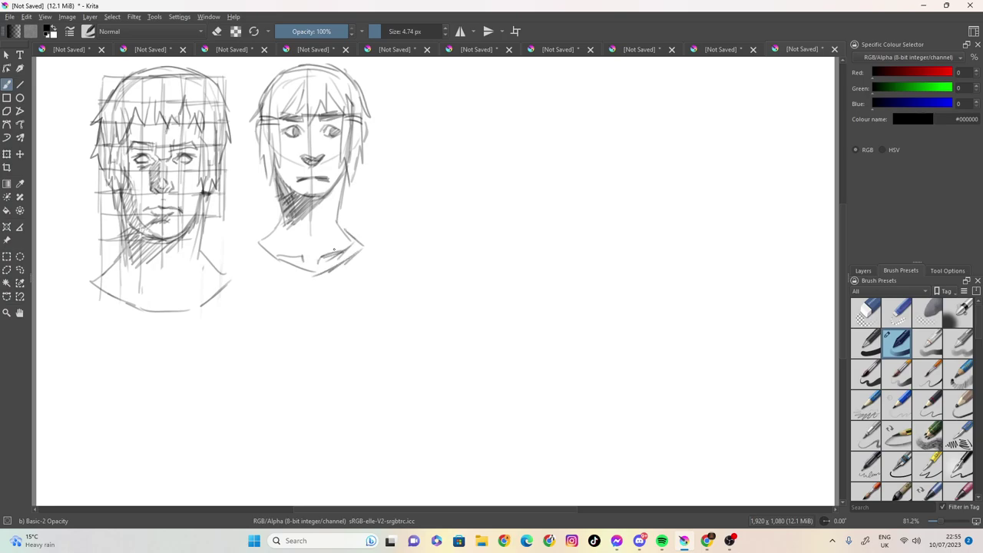
{"action": "mouse_move", "coordinate": [345, 197]}
{"action": "left_mouse_down"}
{"action": "mouse_move", "coordinate": [338, 208]}
{"action": "mouse_move", "coordinate": [343, 199]}
{"action": "left_mouse_up"}
{"action": "left_click_drag", "start_coordinate": [271, 181], "coordinate": [282, 220]}
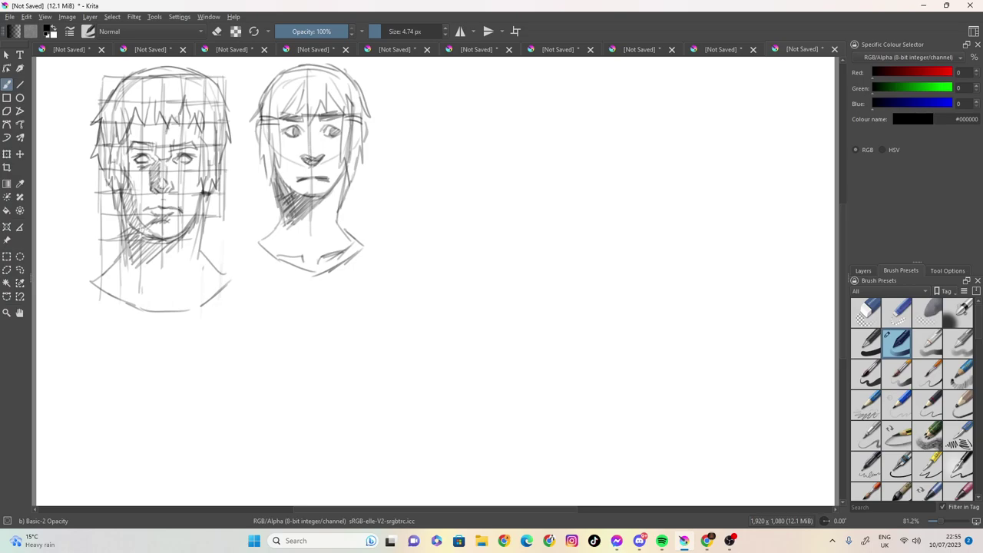